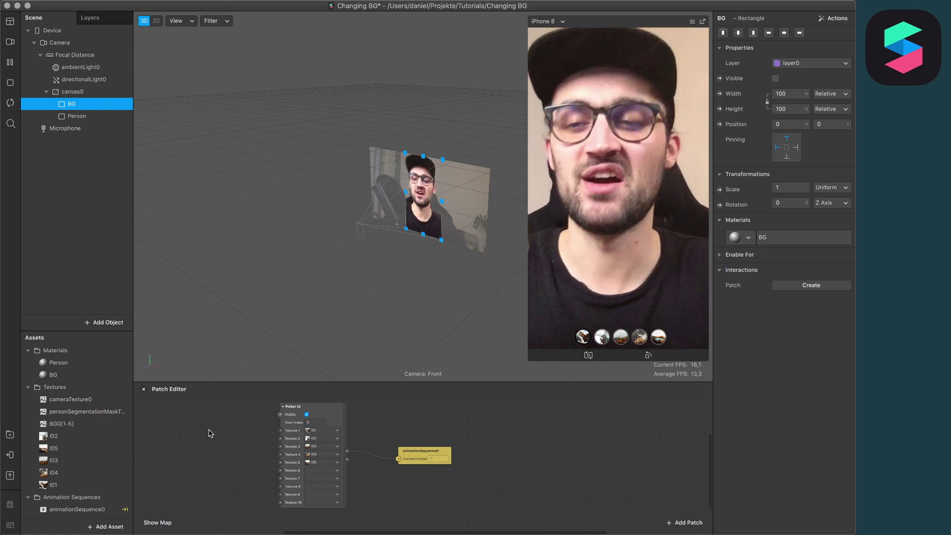
Check the effect's file size against the Instagram limit in the send-to-app options and the Upload and Export dialog.
{"action": "left_click", "coordinate": [11, 456]}
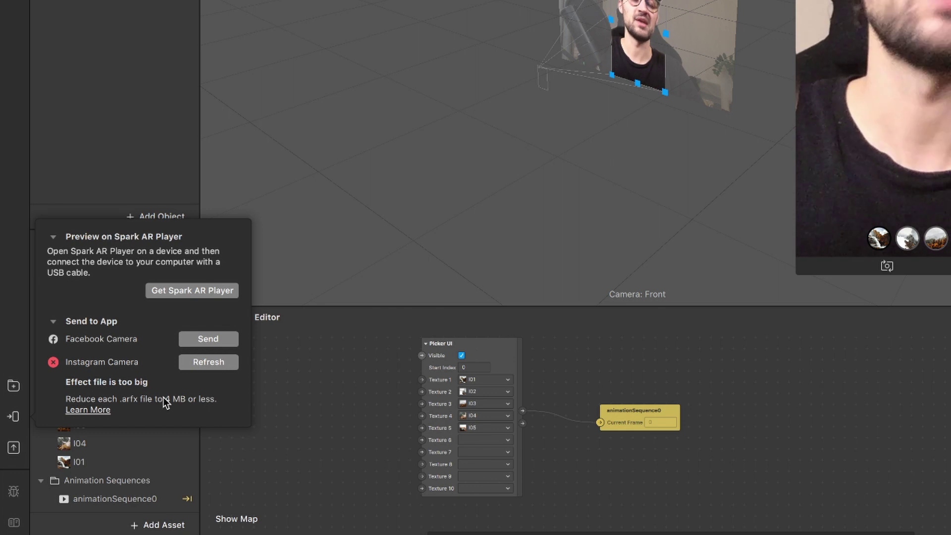
{"action": "left_click", "coordinate": [312, 419]}
{"action": "left_click", "coordinate": [13, 447]}
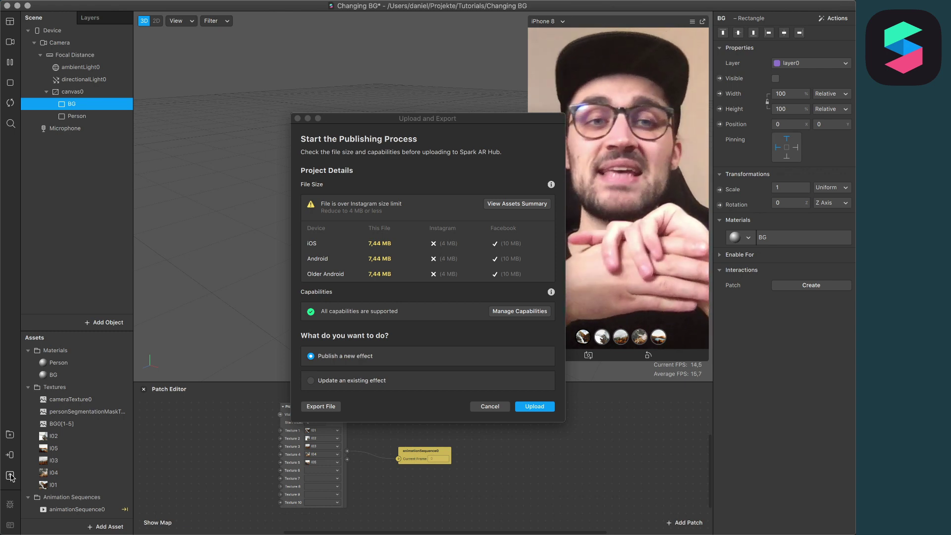
{"action": "key", "text": "Escape"}
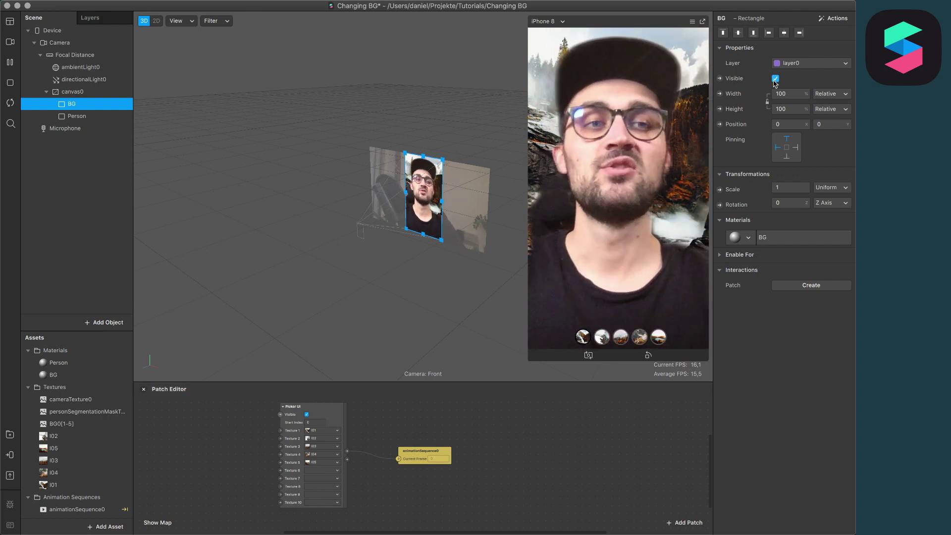
Compare the texture sizes of I05 and I02 with No compression switched off and back on.
{"action": "left_click", "coordinate": [54, 448]}
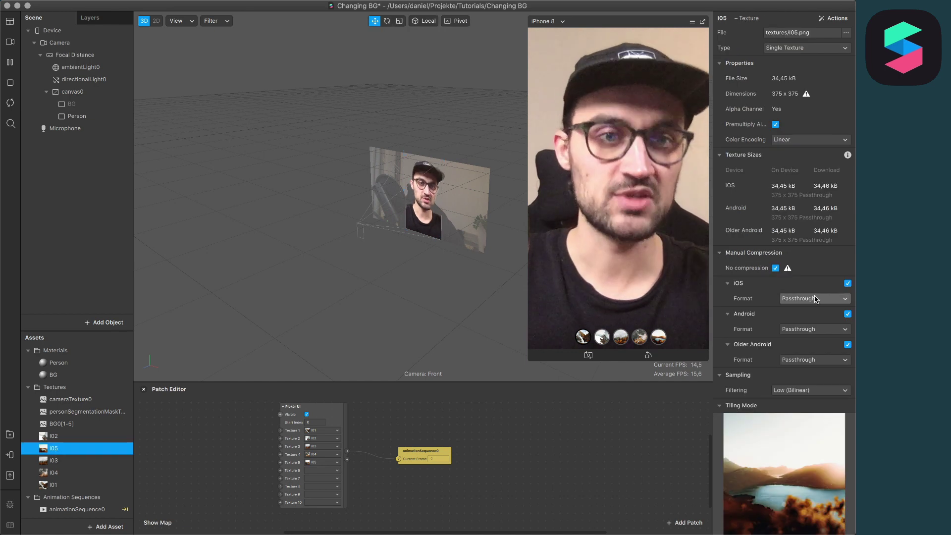
{"action": "left_click", "coordinate": [776, 269]}
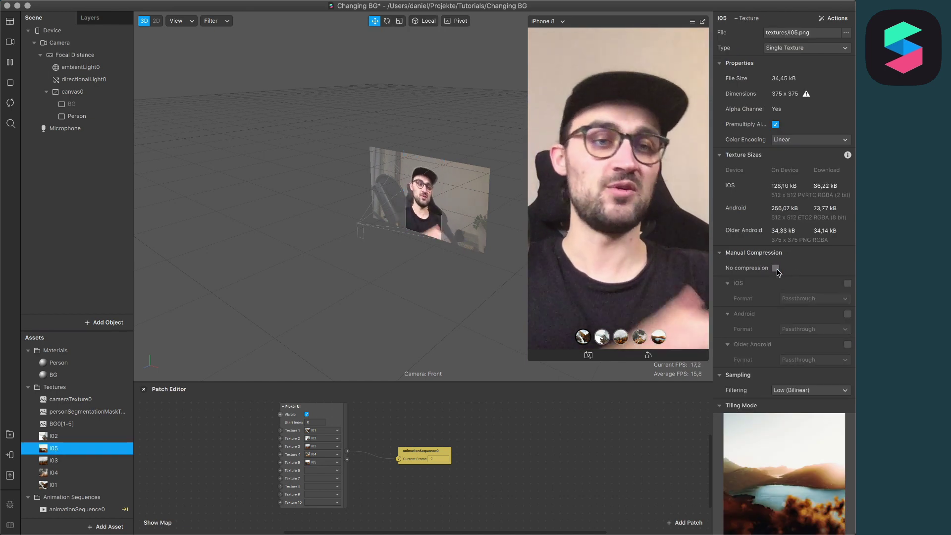
{"action": "left_click", "coordinate": [776, 269]}
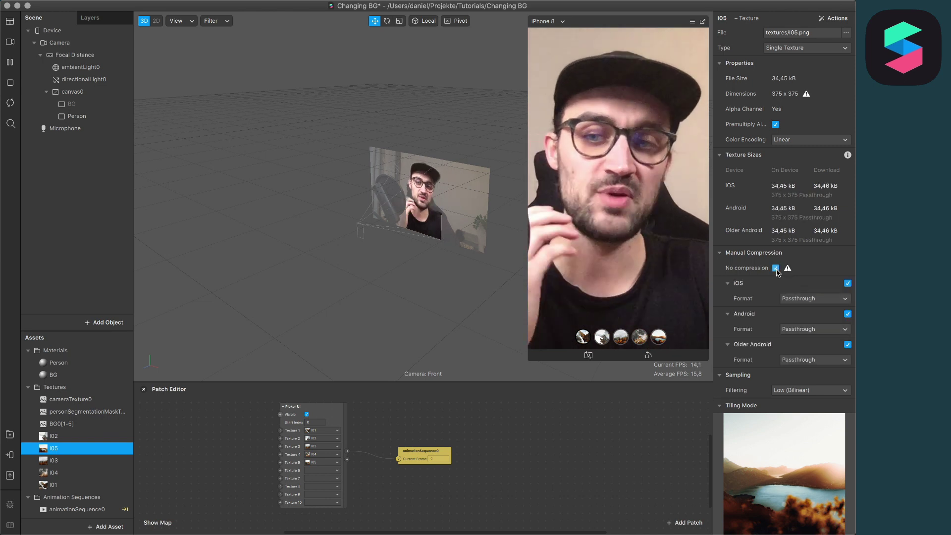
{"action": "left_click", "coordinate": [90, 436]}
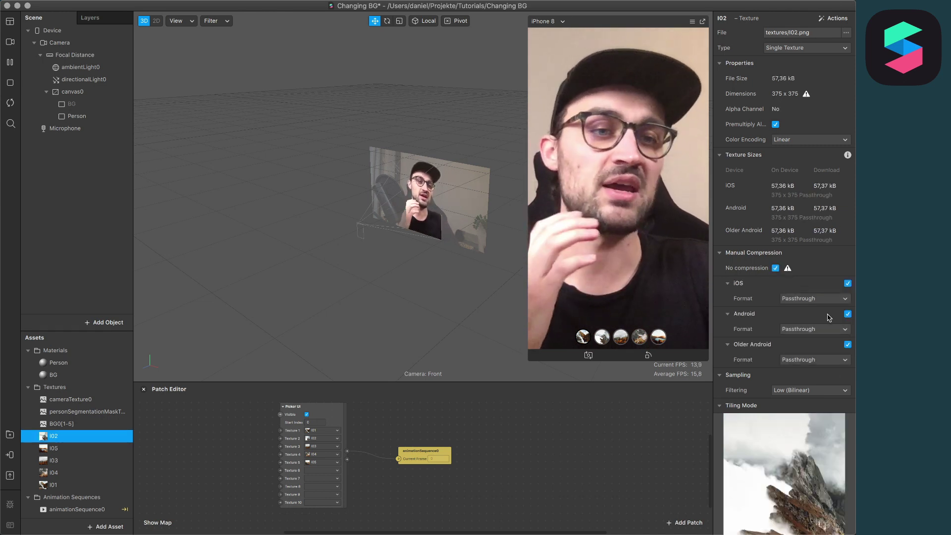
{"action": "left_click", "coordinate": [776, 268]}
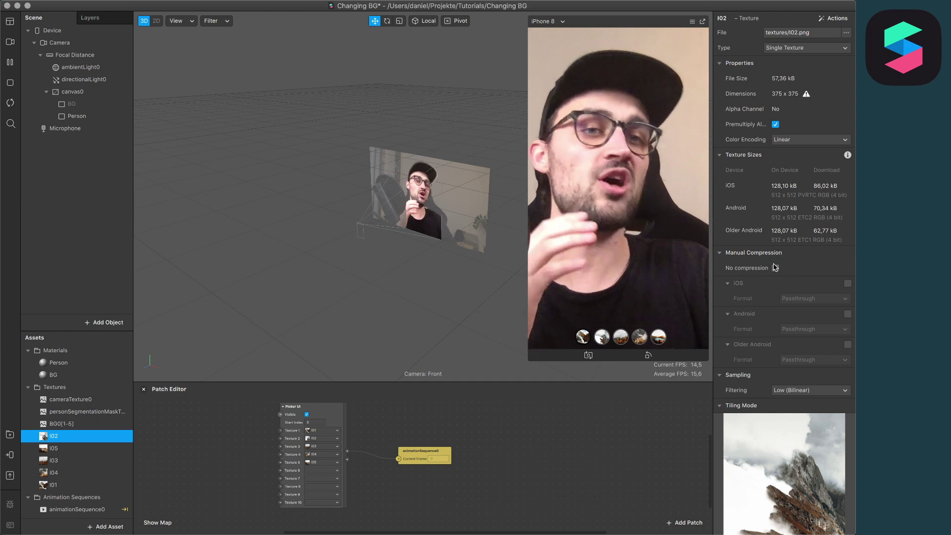
{"action": "left_click", "coordinate": [776, 268]}
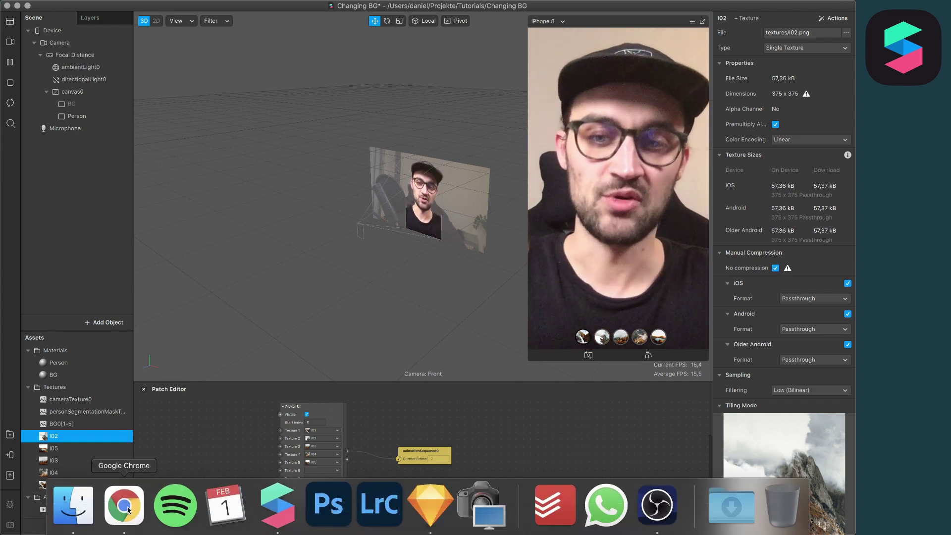
In Finder, inspect the file details of BG01.png to BG05.png in the project's textures folder.
{"action": "left_click", "coordinate": [70, 510]}
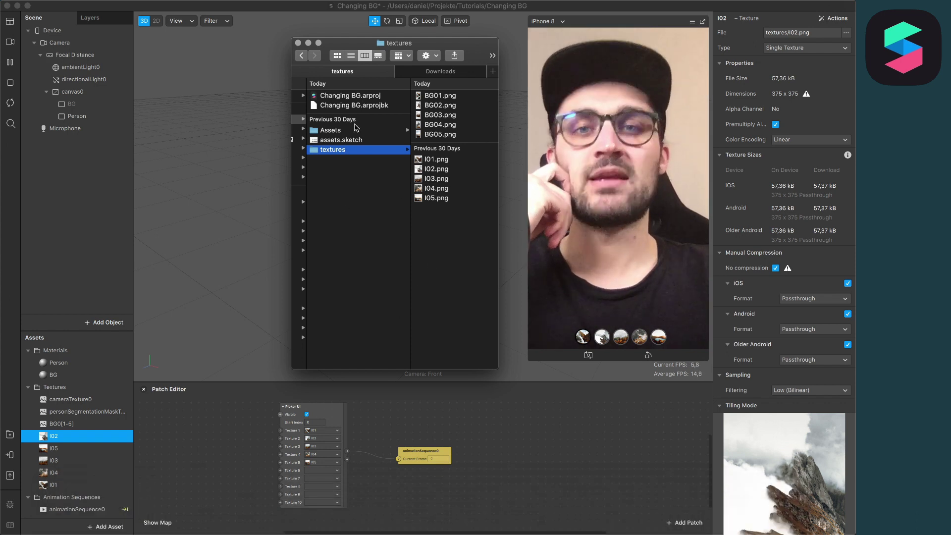
{"action": "left_click", "coordinate": [437, 97]}
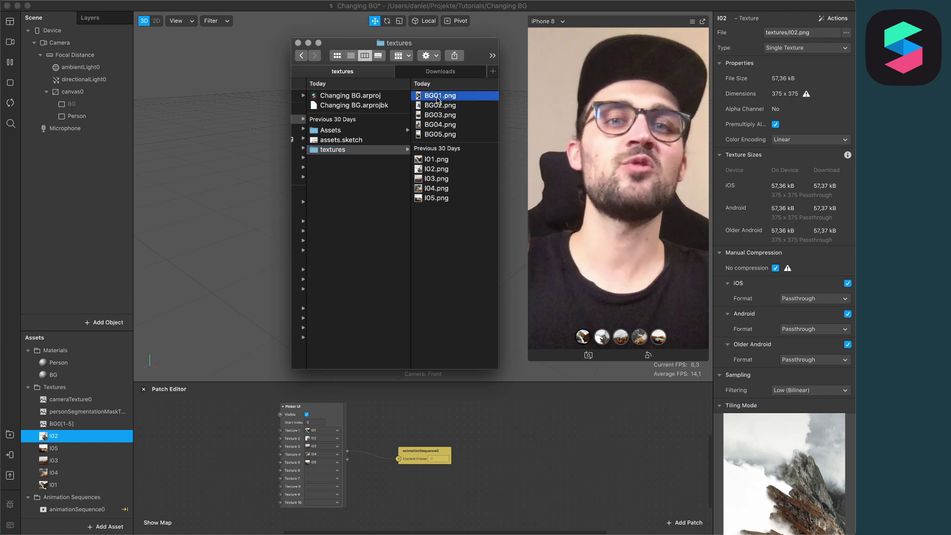
{"action": "scroll", "coordinate": [342, 140], "scroll_direction": "left", "scroll_amount": 3}
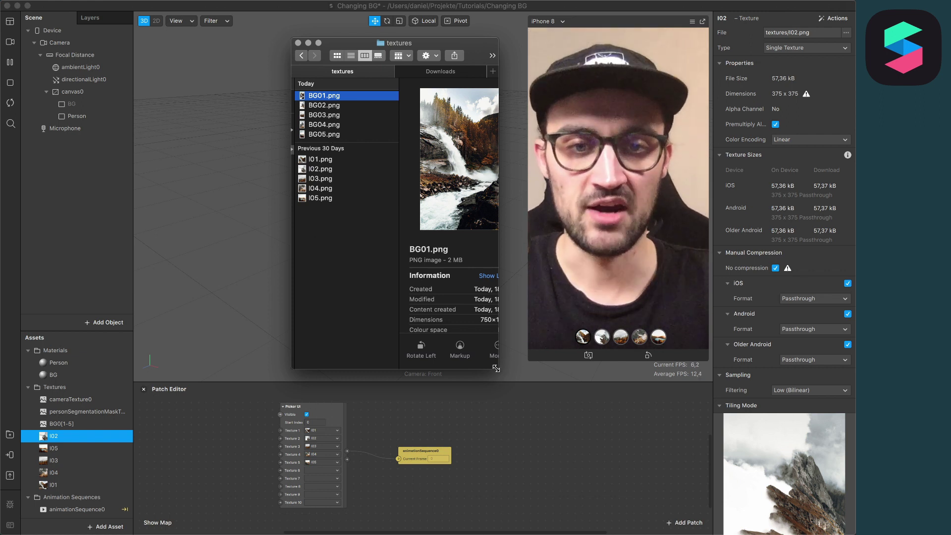
{"action": "left_click_drag", "start_coordinate": [496, 368], "coordinate": [551, 410]}
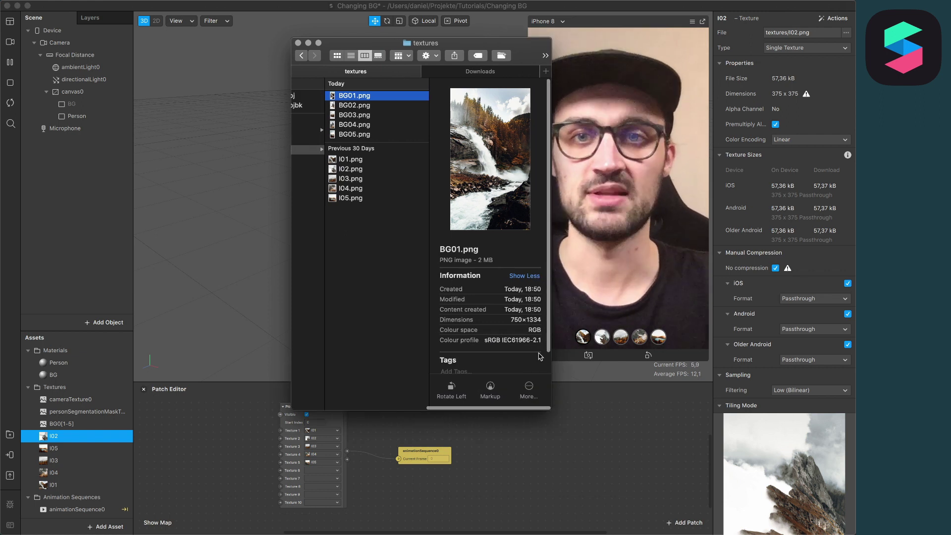
{"action": "left_click", "coordinate": [364, 136], "text": "shift"}
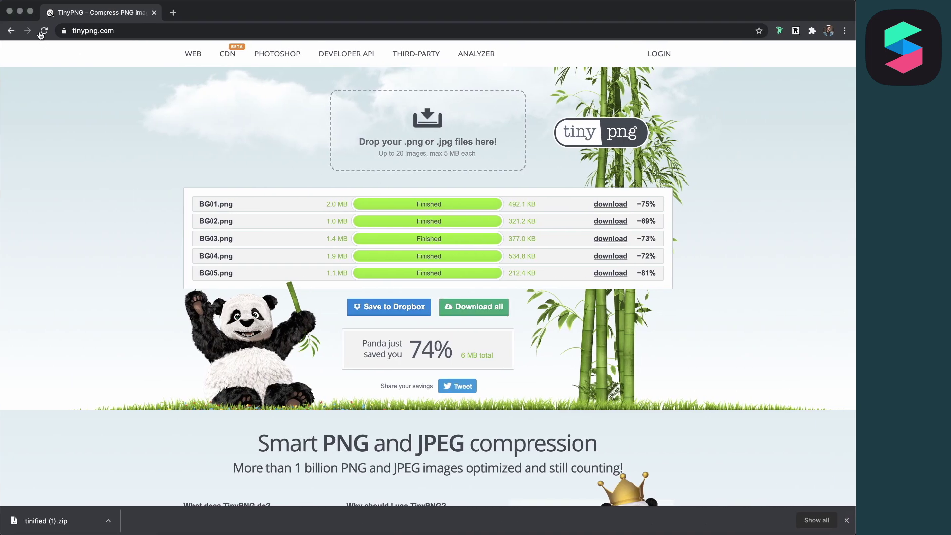
In Chrome, reload the TinyPNG page to clear the previous compression results and dismiss the download bar.
{"action": "left_click", "coordinate": [428, 130]}
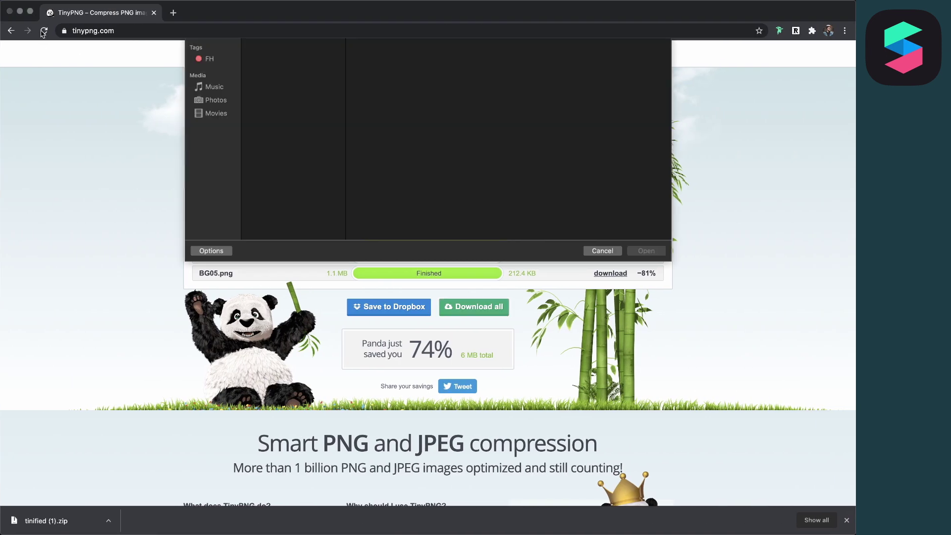
{"action": "left_click", "coordinate": [601, 431]}
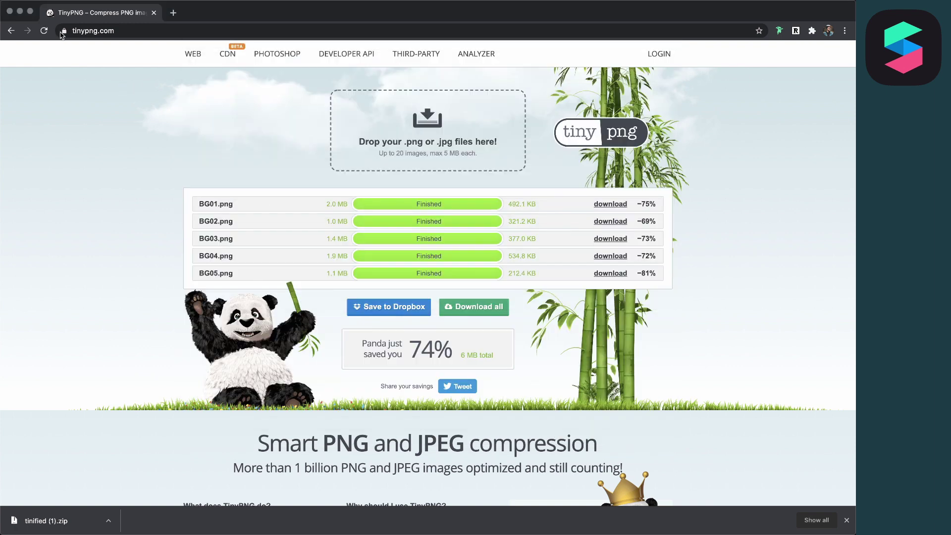
{"action": "key", "text": "super+r"}
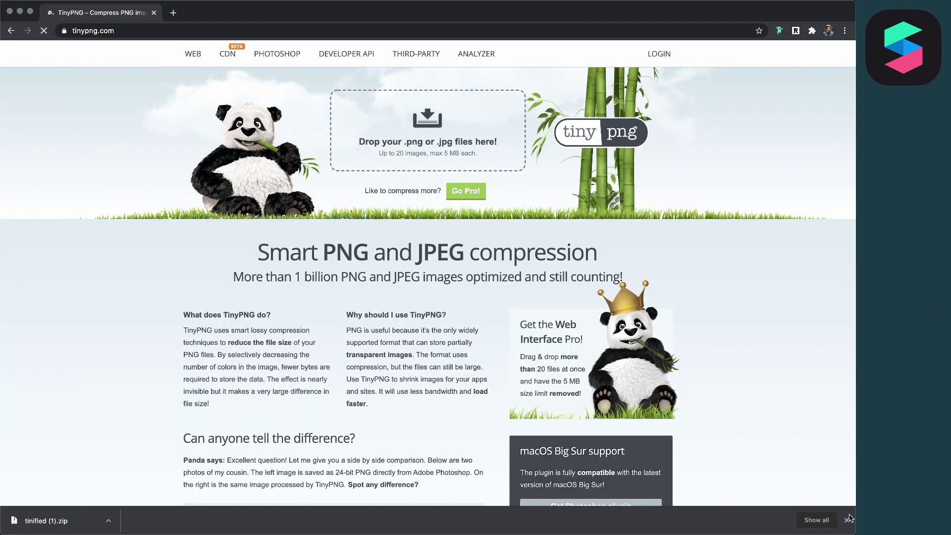
{"action": "left_click", "coordinate": [847, 519]}
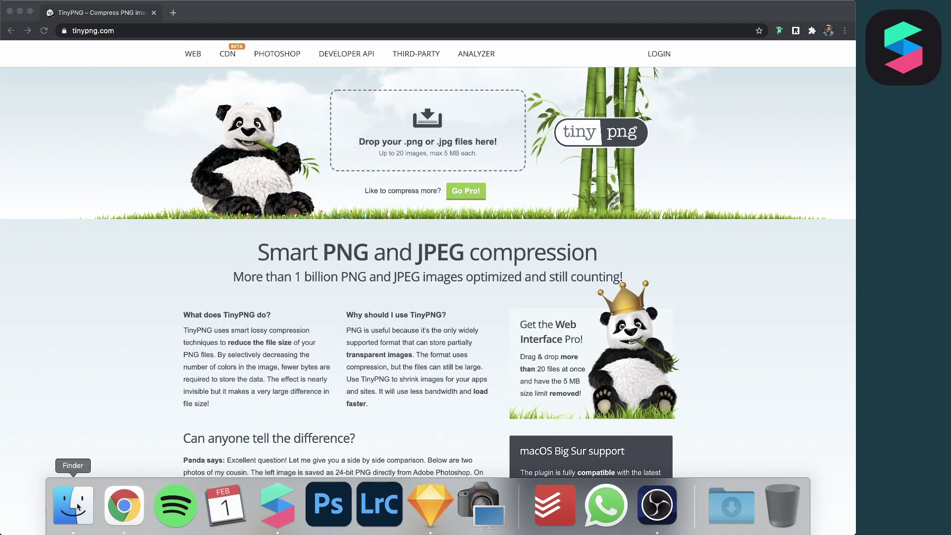
Upload BG01.png to BG05.png from the Finder textures folder to TinyPNG for compression.
{"action": "left_click", "coordinate": [78, 507]}
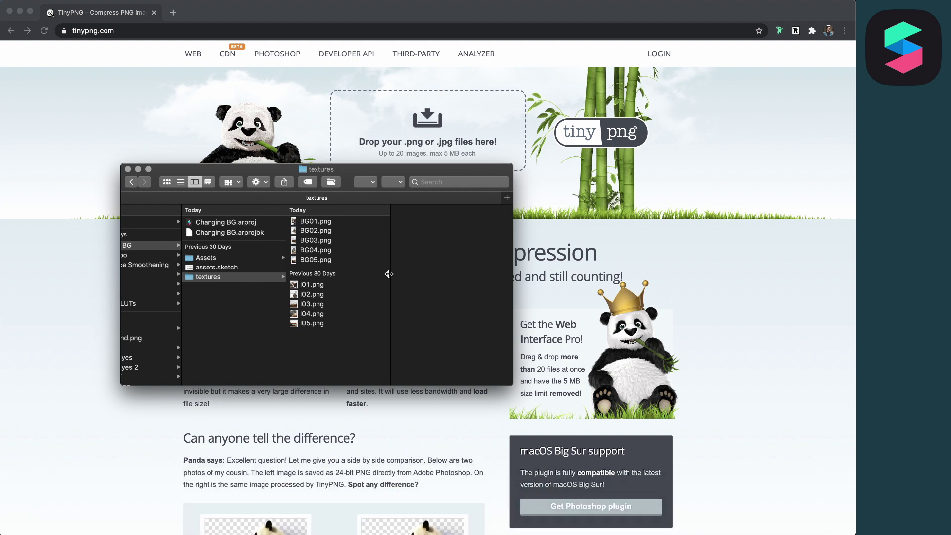
{"action": "left_click", "coordinate": [330, 226]}
{"action": "left_click", "coordinate": [315, 260], "text": "shift"}
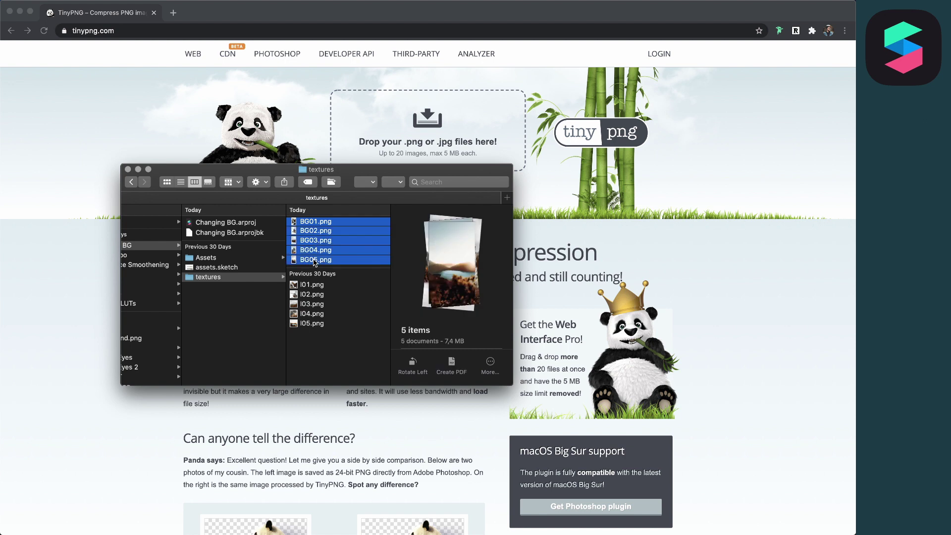
{"action": "left_click_drag", "start_coordinate": [331, 174], "coordinate": [230, 243]}
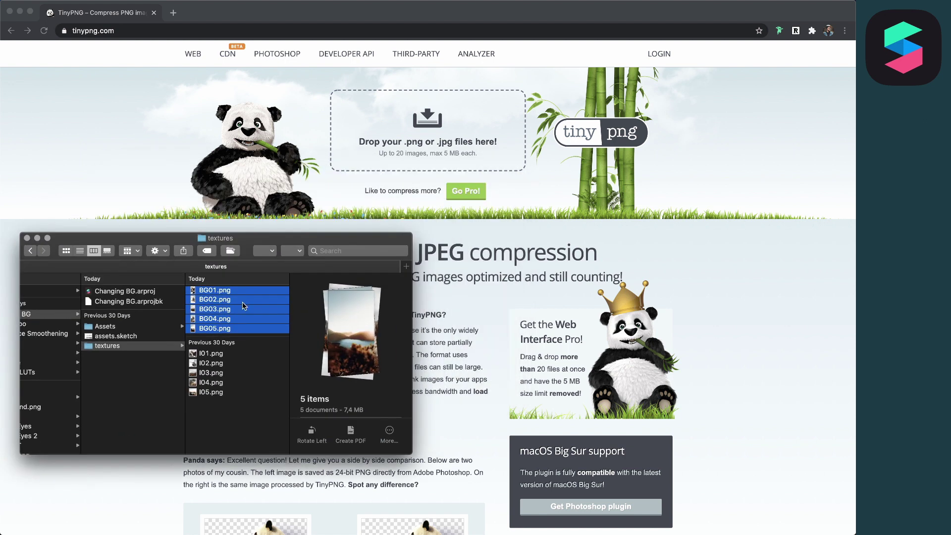
{"action": "left_click_drag", "start_coordinate": [243, 306], "coordinate": [546, 132]}
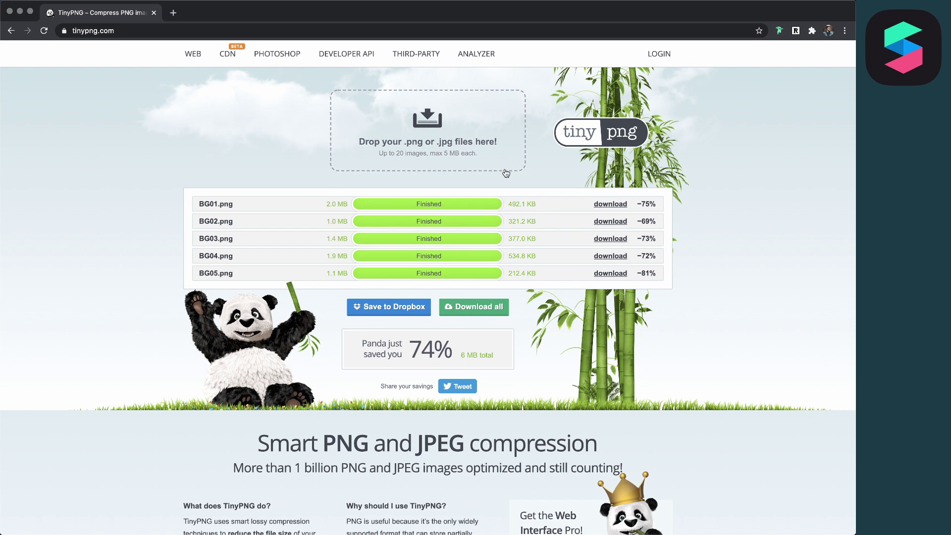
Download all compressed images from TinyPNG and extract tinified.zip in the Finder Downloads folder.
{"action": "left_click", "coordinate": [473, 307]}
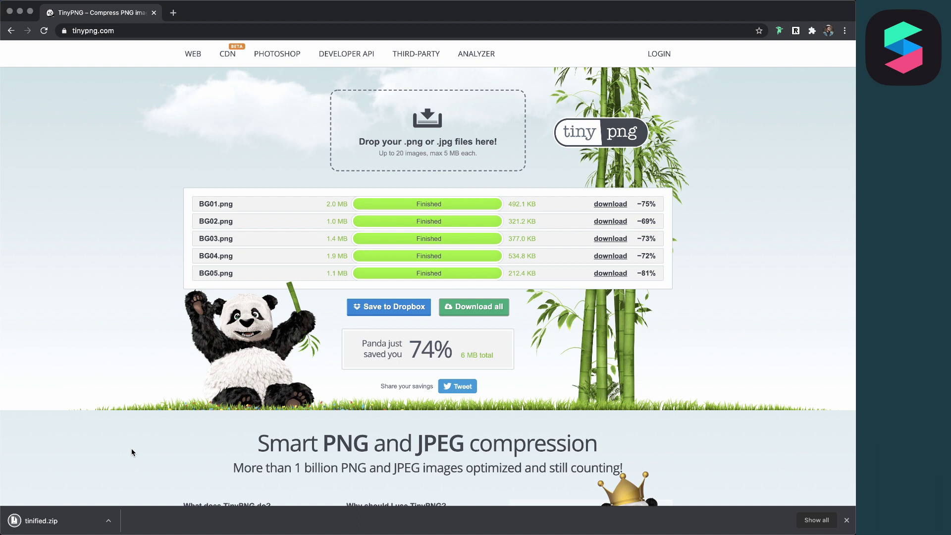
{"action": "key", "text": "ctrl+Left"}
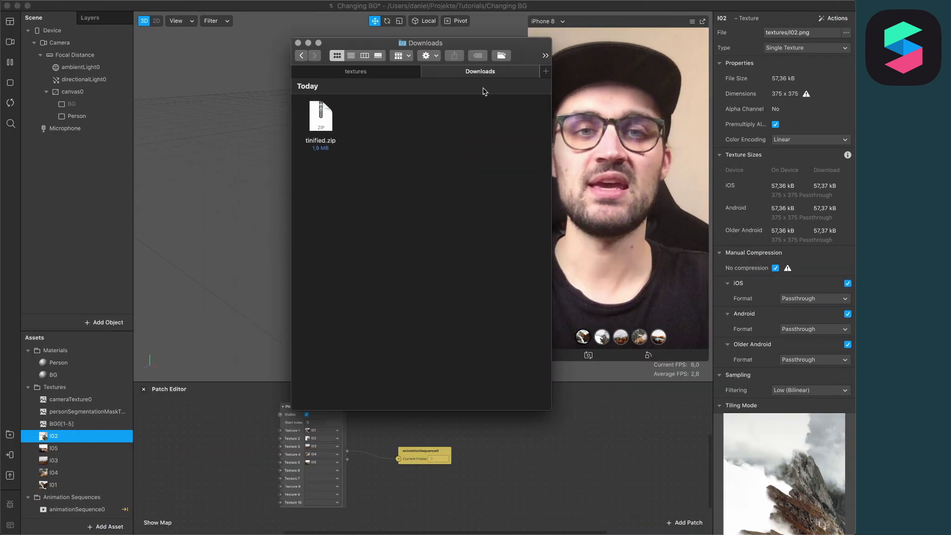
{"action": "double_click", "coordinate": [320, 121]}
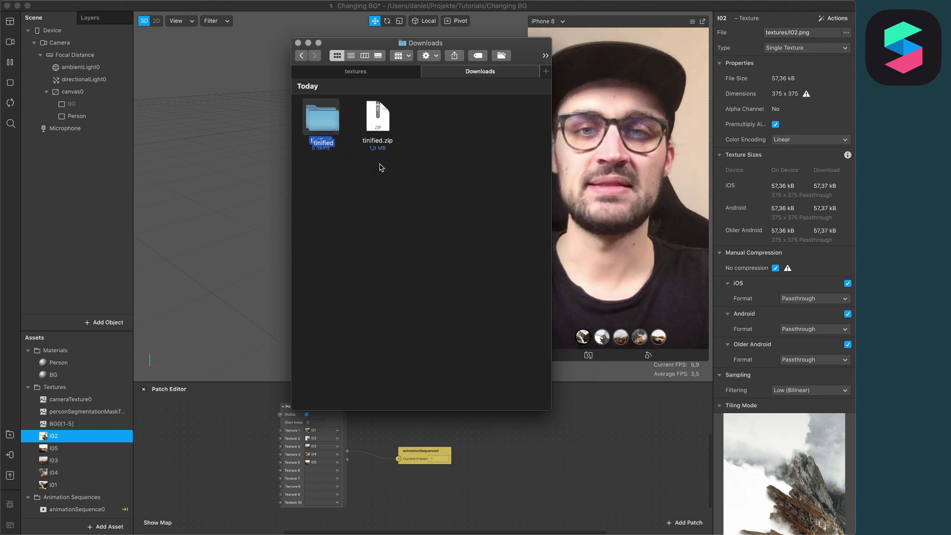
{"action": "double_click", "coordinate": [322, 120]}
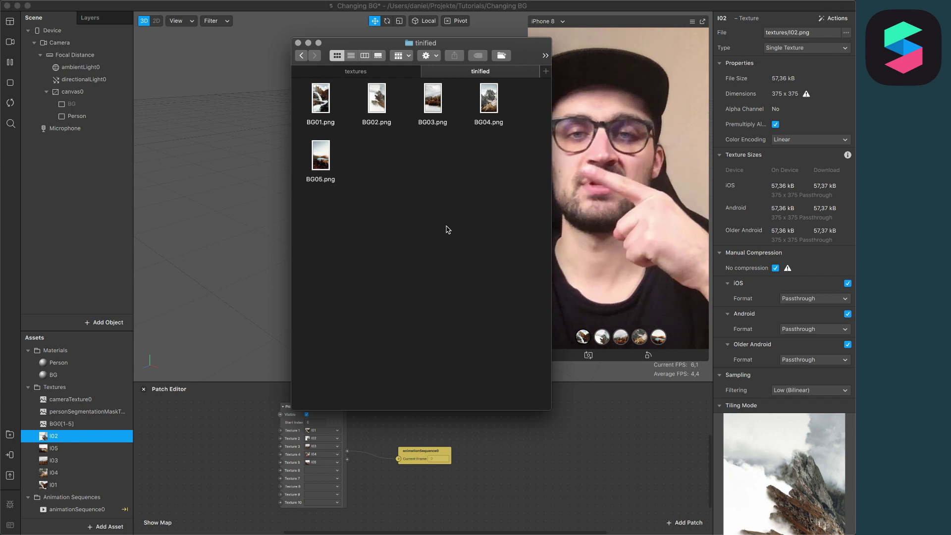
Move the compressed BG01.png to BG05.png into the textures folder, replacing the existing files, and save the Spark AR project.
{"action": "left_click_drag", "start_coordinate": [535, 247], "coordinate": [352, 74]}
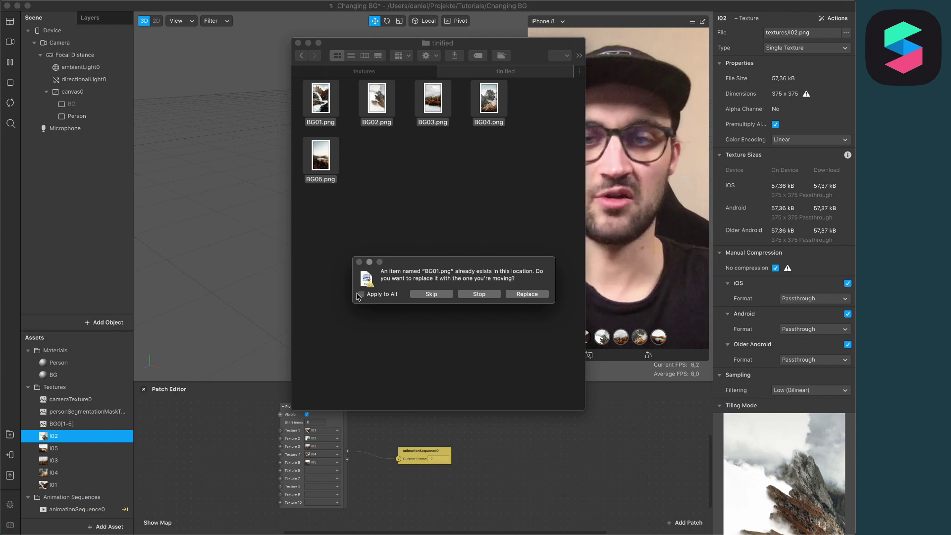
{"action": "left_click", "coordinate": [522, 295]}
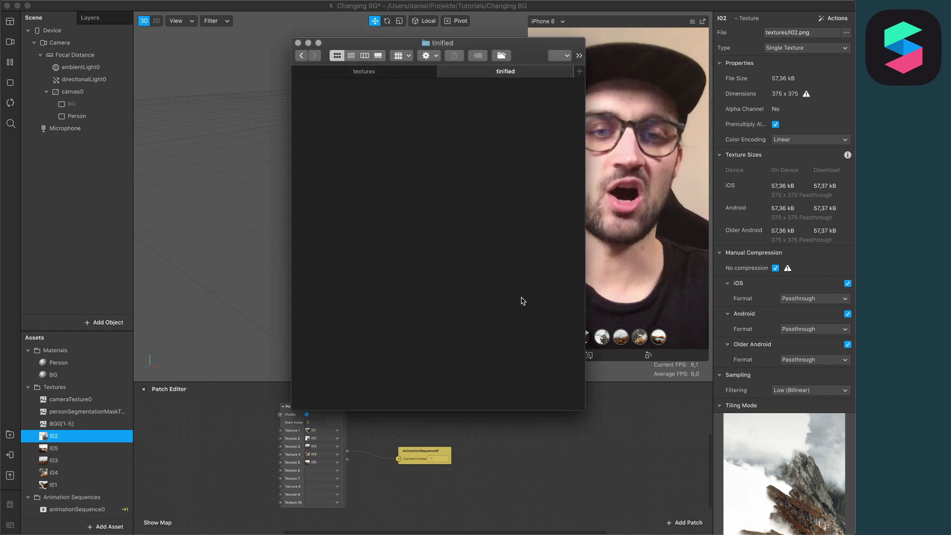
{"action": "left_click", "coordinate": [524, 460]}
{"action": "key", "text": "super+s"}
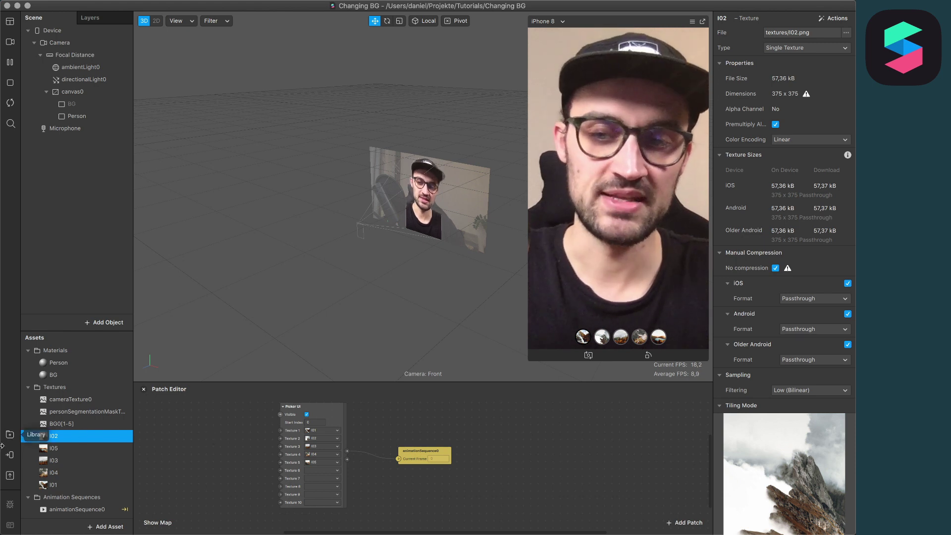
Recheck the project's file size per device in the Upload and Export dialog, reopening it to refresh the values.
{"action": "left_click", "coordinate": [10, 477]}
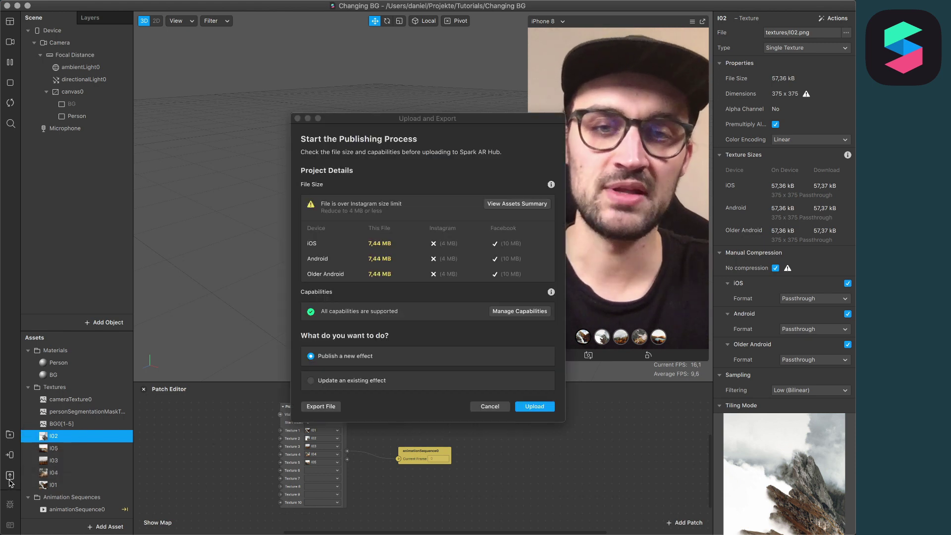
{"action": "left_click", "coordinate": [484, 405]}
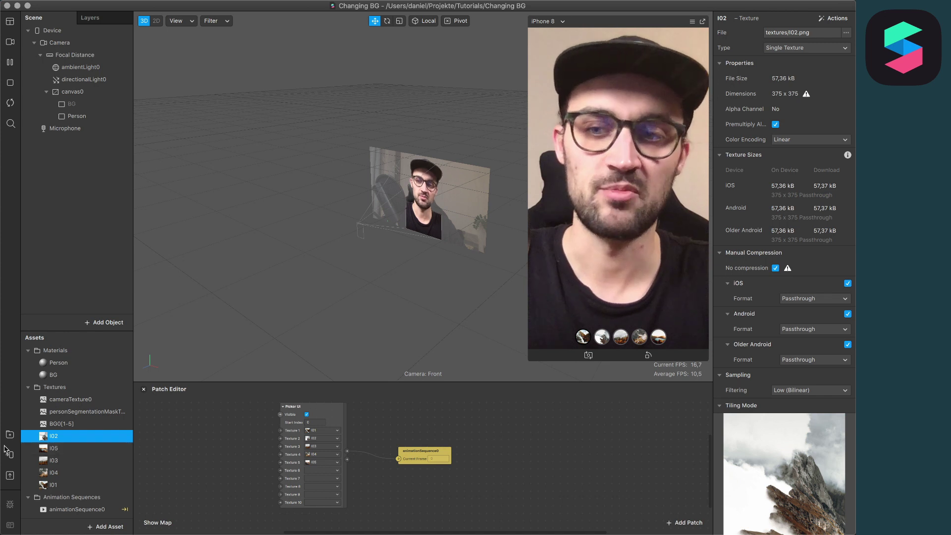
{"action": "left_click", "coordinate": [9, 476]}
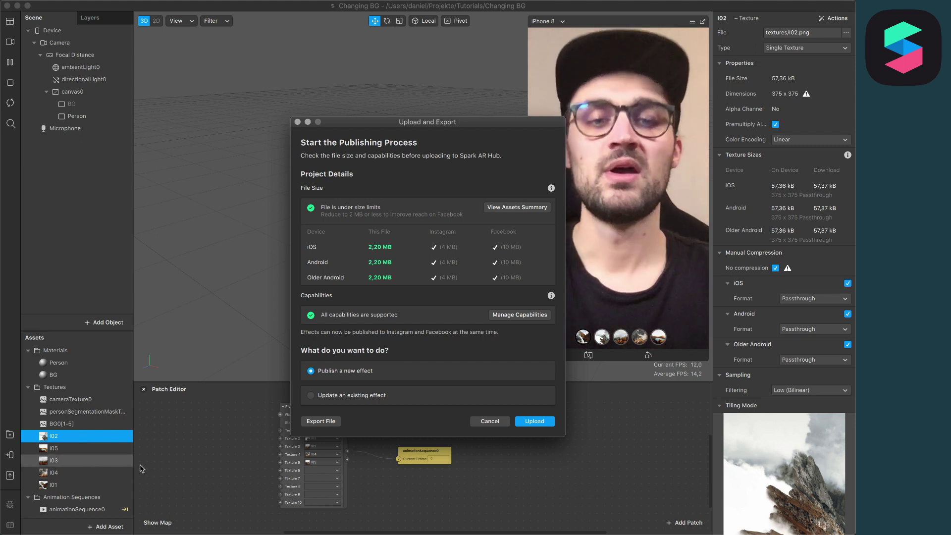
{"action": "key", "text": "Escape"}
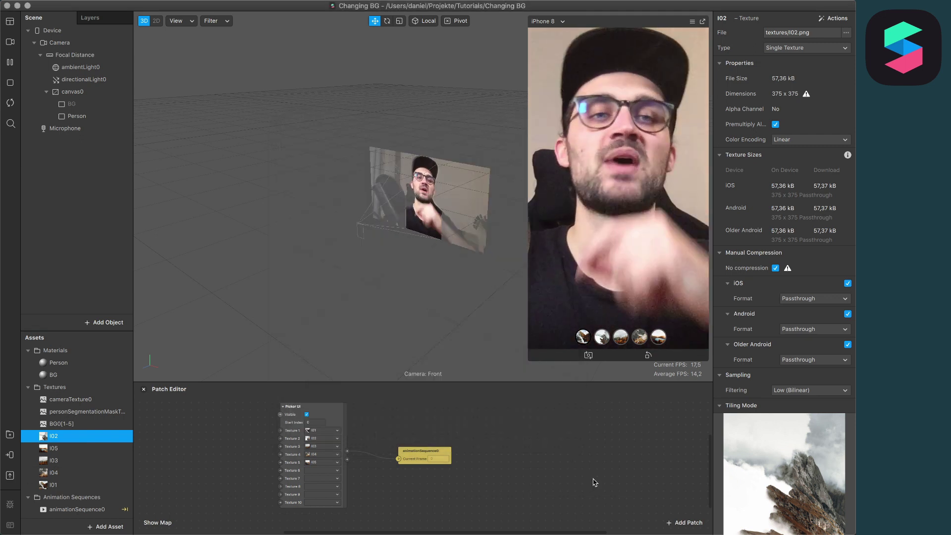